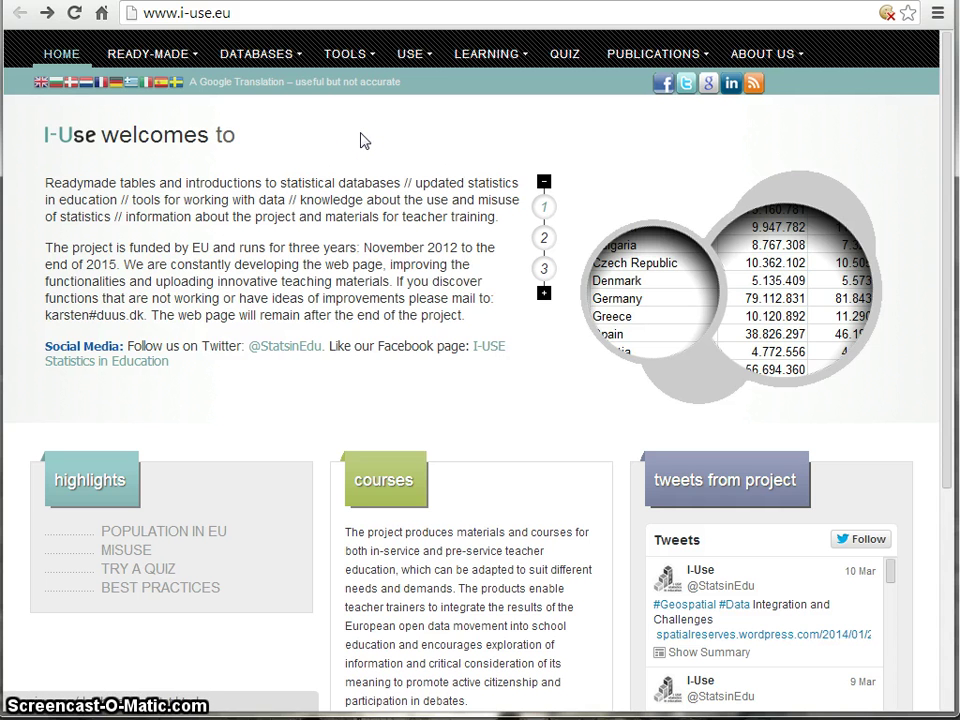
# Step: Go from the I-Use DATABASES > Eurostat introduction page to the Eurostat home page
pyautogui.moveTo(272, 57)
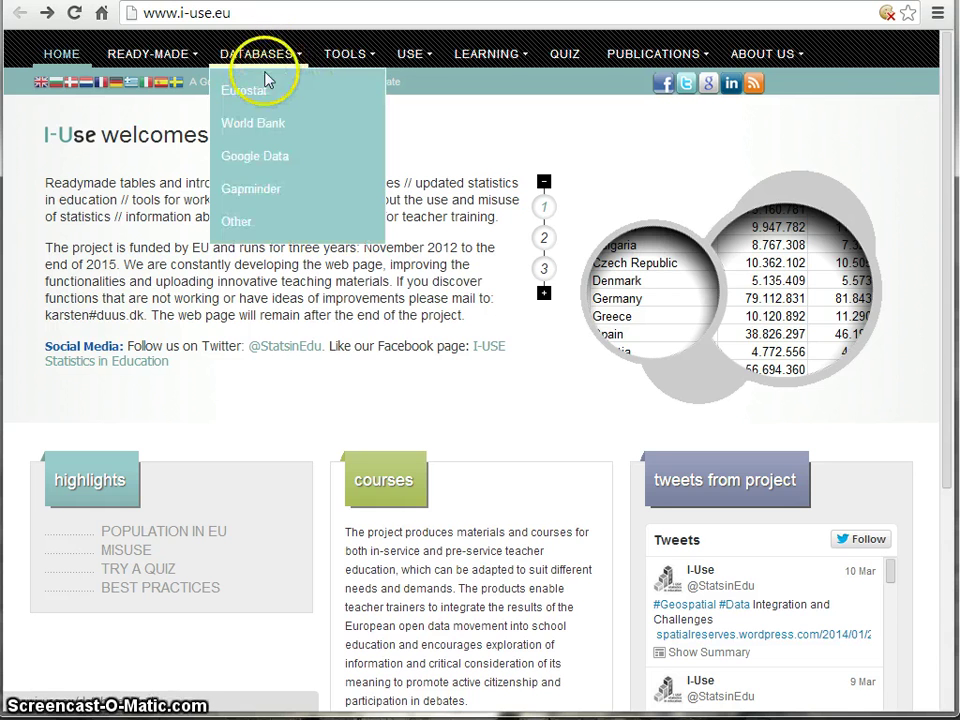
pyautogui.click(255, 93)
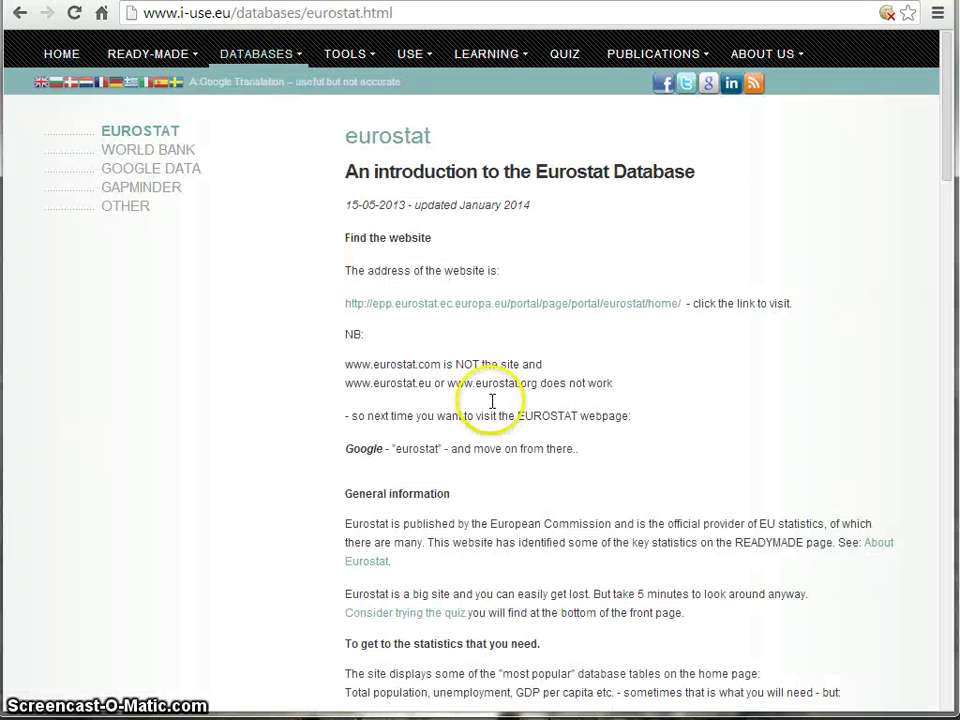
pyautogui.click(474, 305)
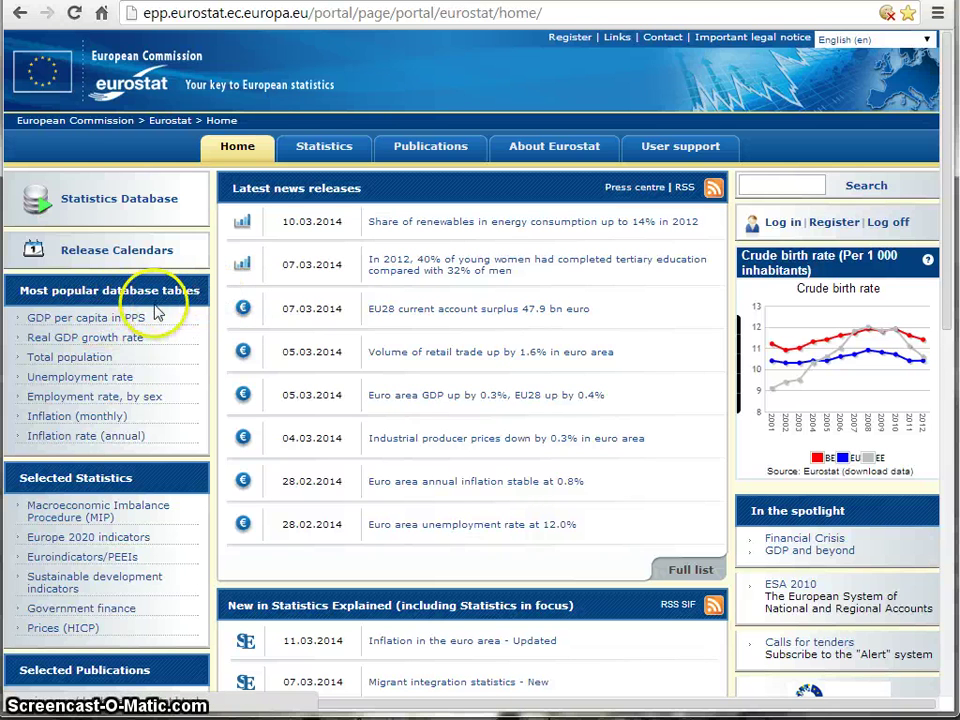
# Step: Open Statistics Database, visit Statistics by theme, then return to Browse / Search database
pyautogui.click(81, 548)
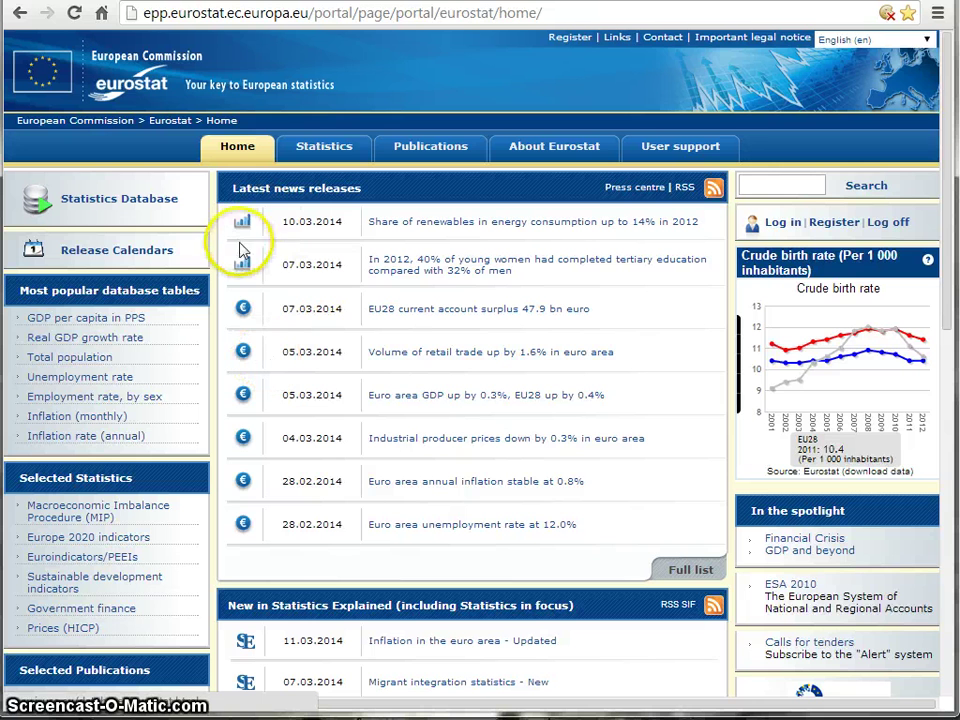
pyautogui.click(163, 208)
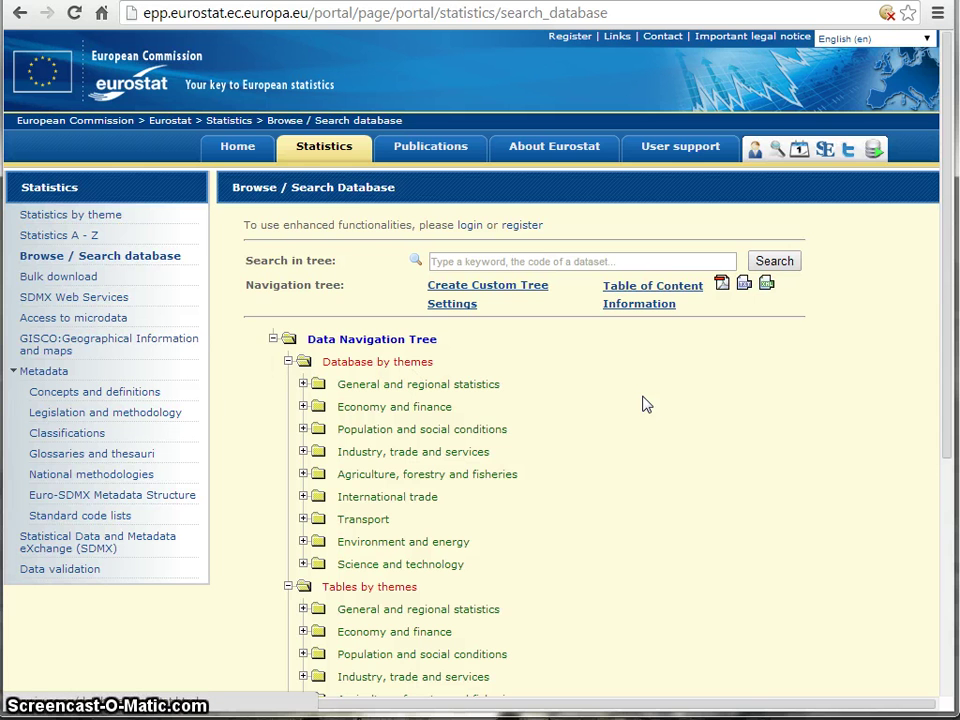
pyautogui.click(107, 216)
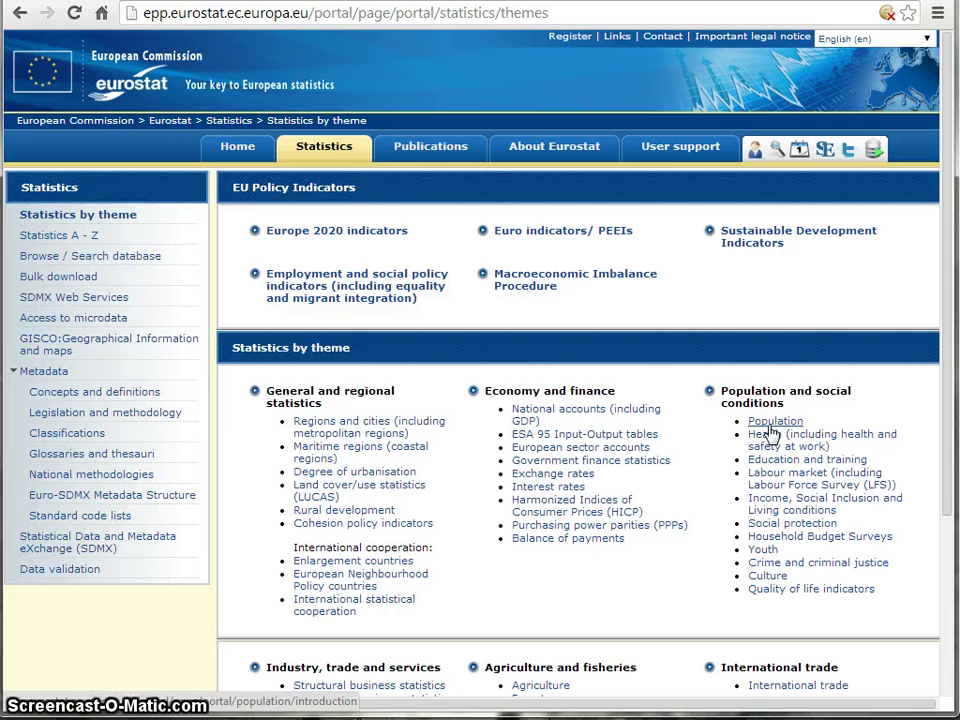
pyautogui.click(86, 257)
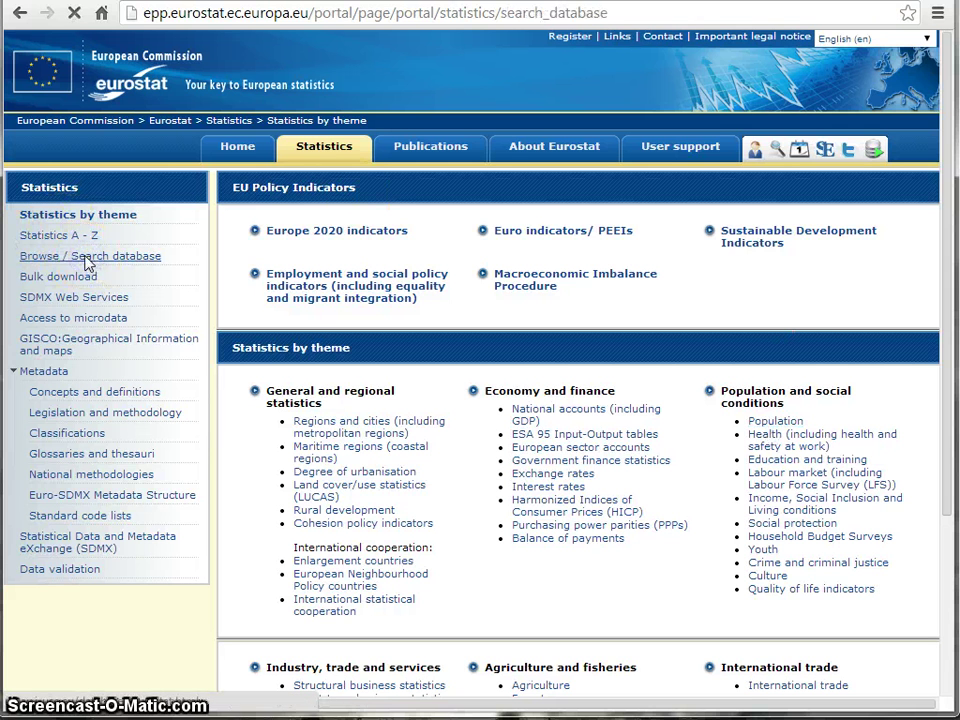
# Step: Search the Data Navigation Tree for 'total fertility rate', marking 2 matching nodes
pyautogui.click(430, 261)
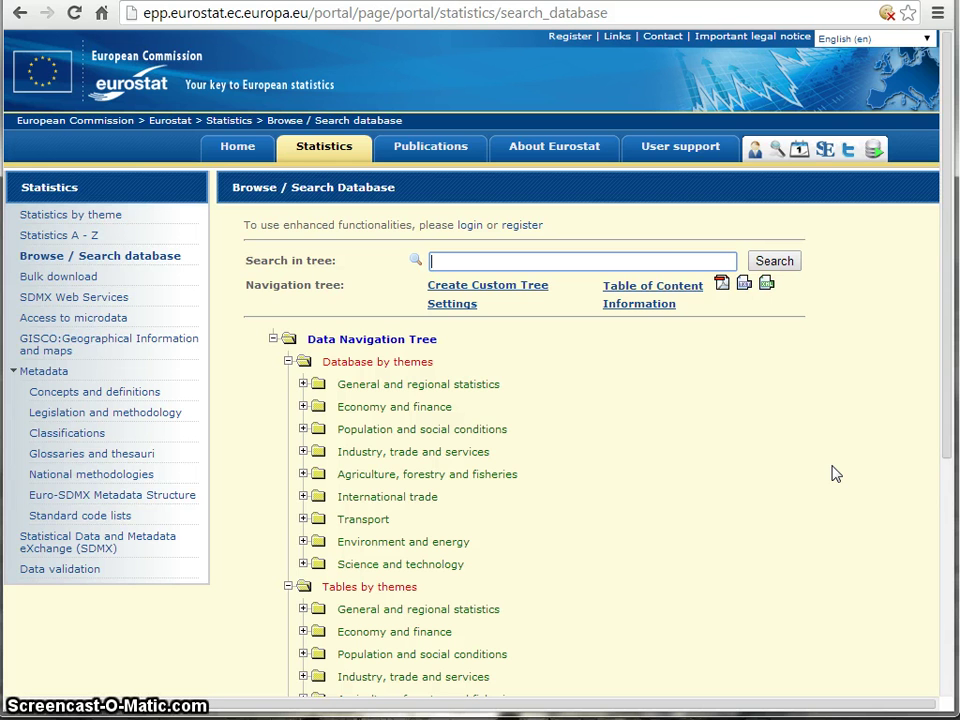
pyautogui.write('total ferti')
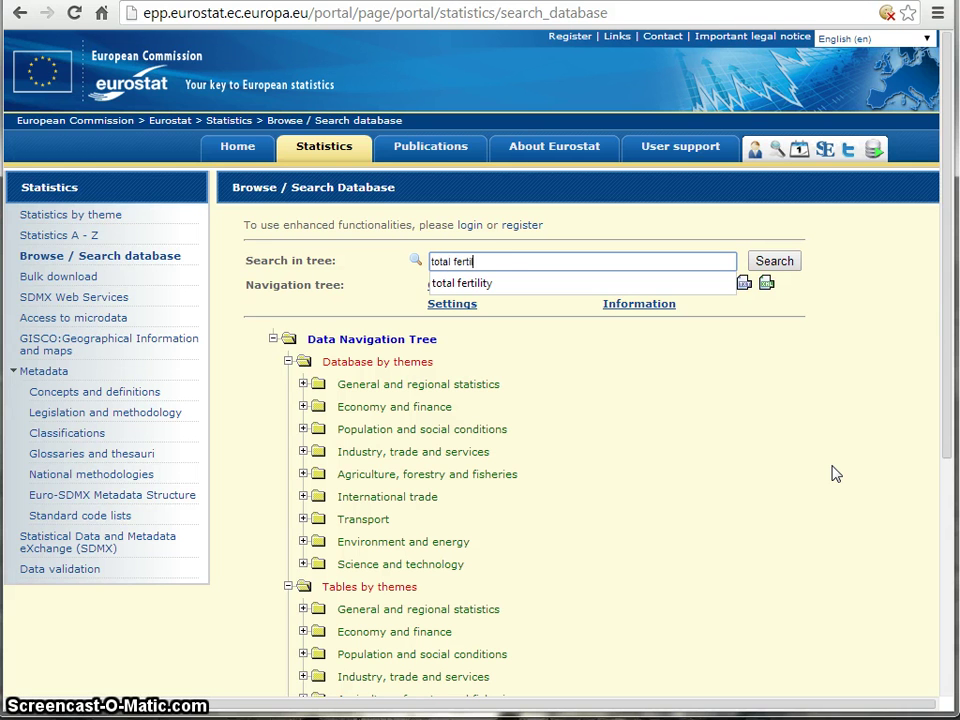
pyautogui.write('lity rate')
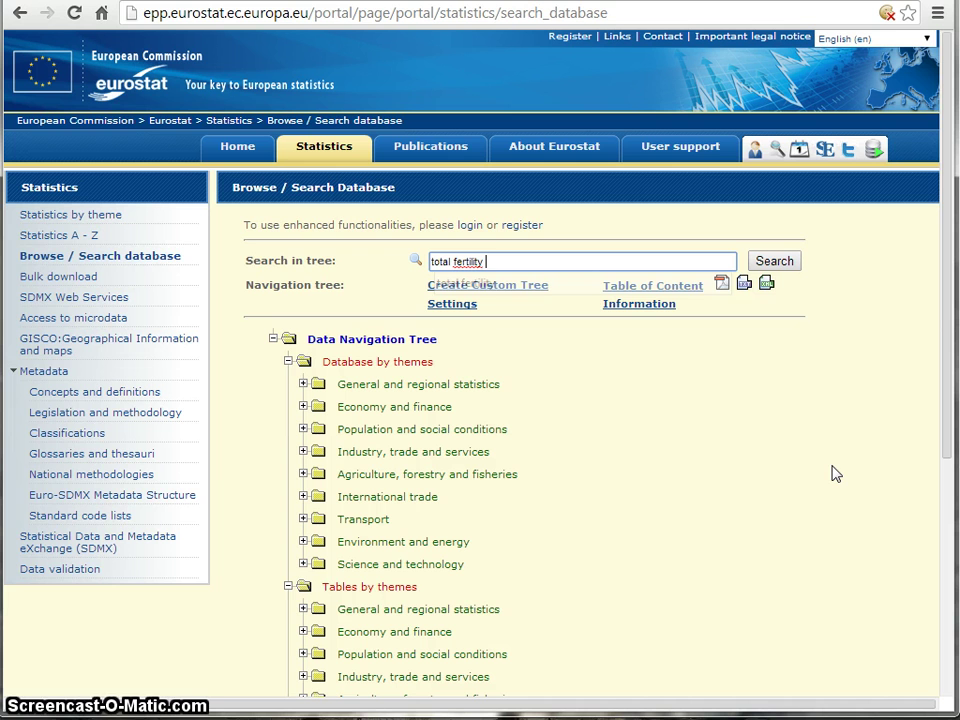
pyautogui.click(772, 261)
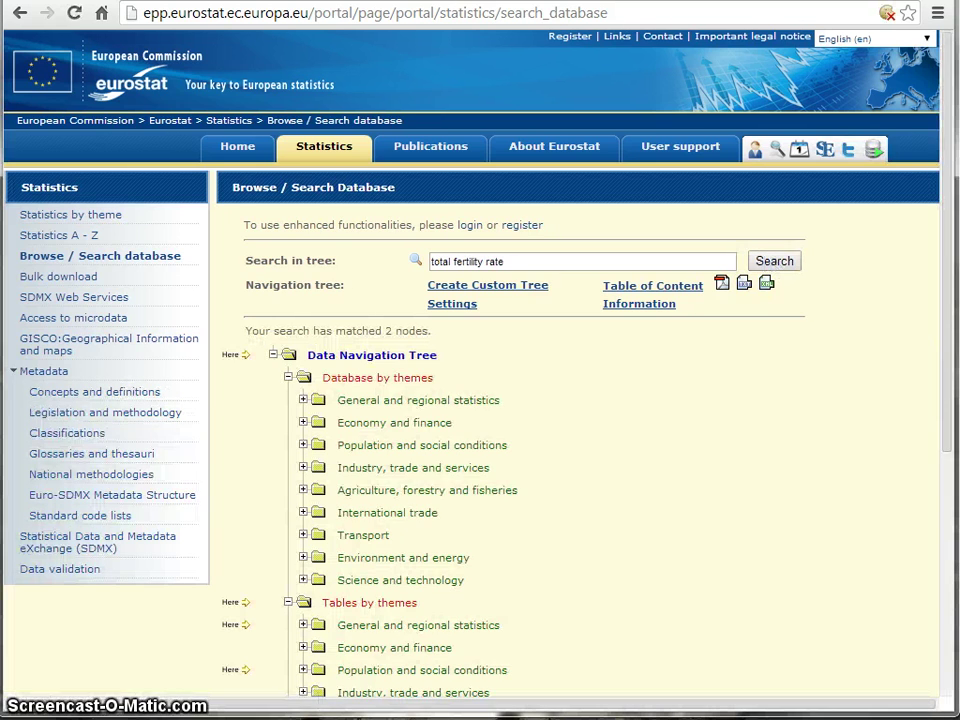
# Step: Expand Population and social conditions > Population > Demography > National data > Fertility to reveal tsdde220
pyautogui.moveTo(950, 277); pyautogui.dragTo(930, 428)
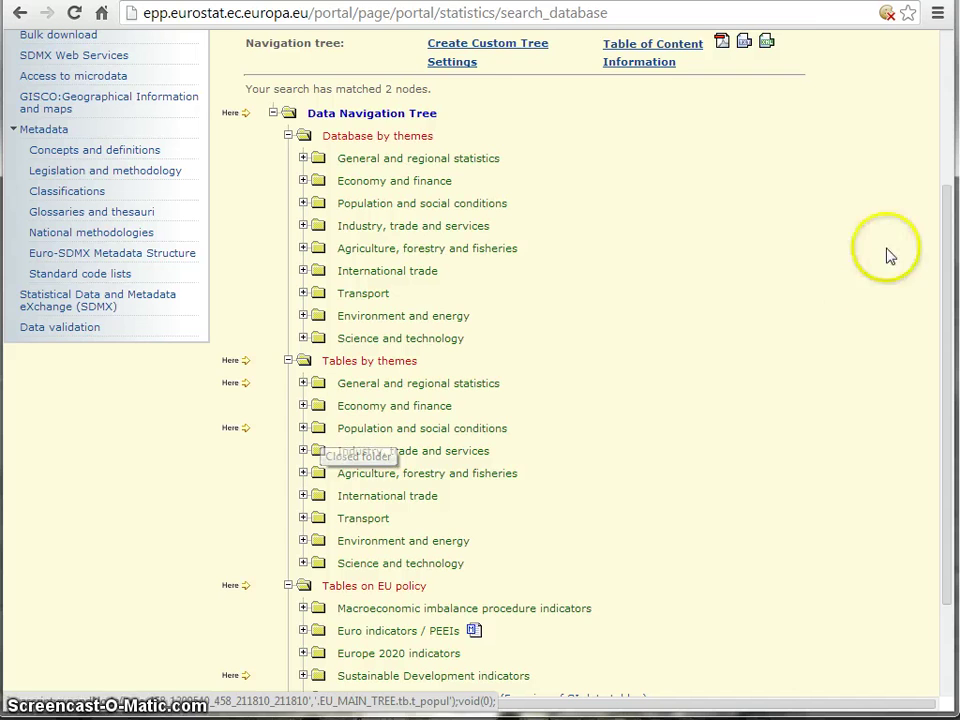
pyautogui.moveTo(947, 306); pyautogui.dragTo(946, 344)
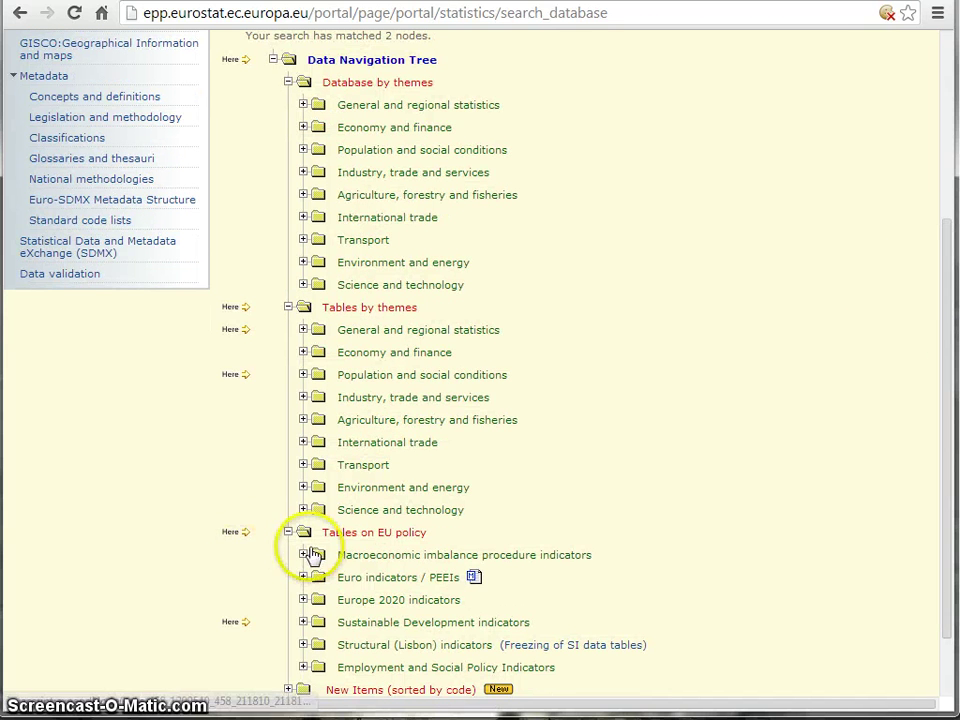
pyautogui.moveTo(950, 523); pyautogui.dragTo(950, 497)
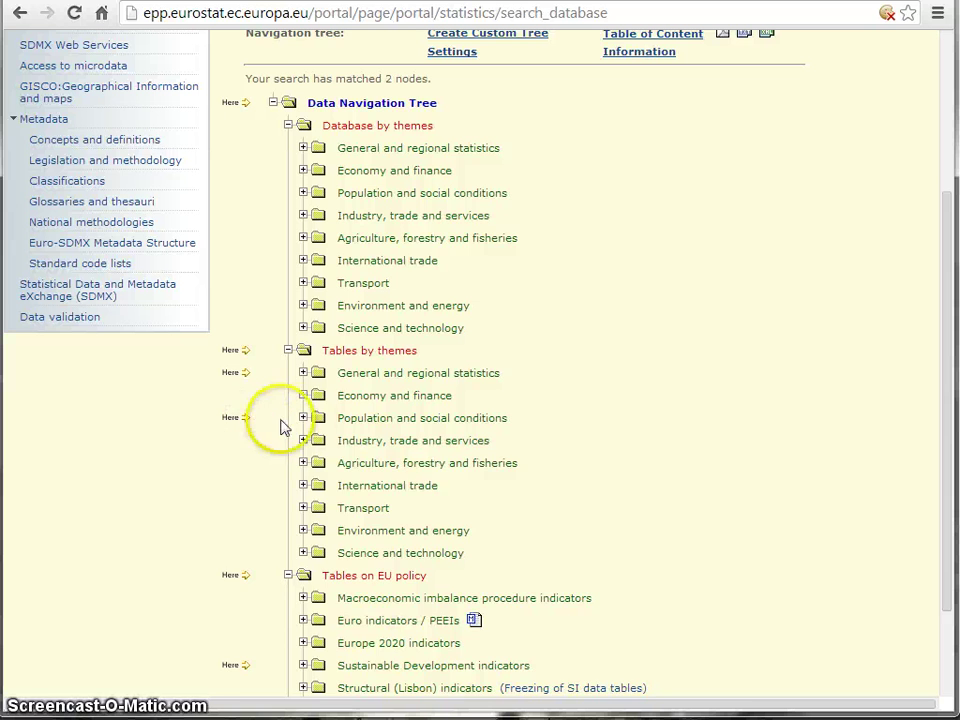
pyautogui.click(303, 420)
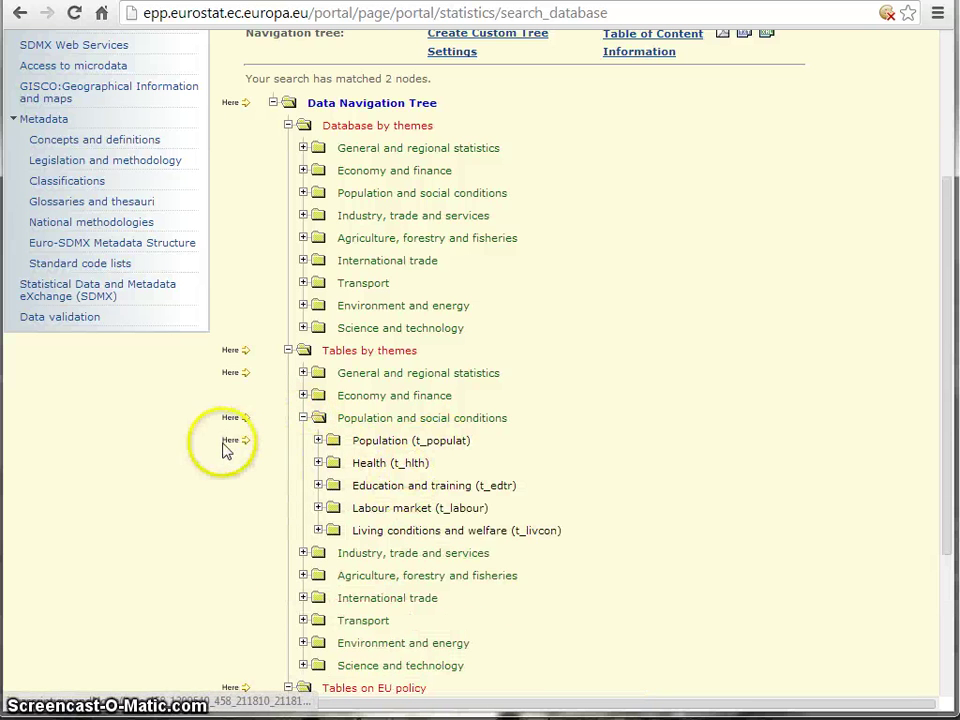
pyautogui.click(318, 441)
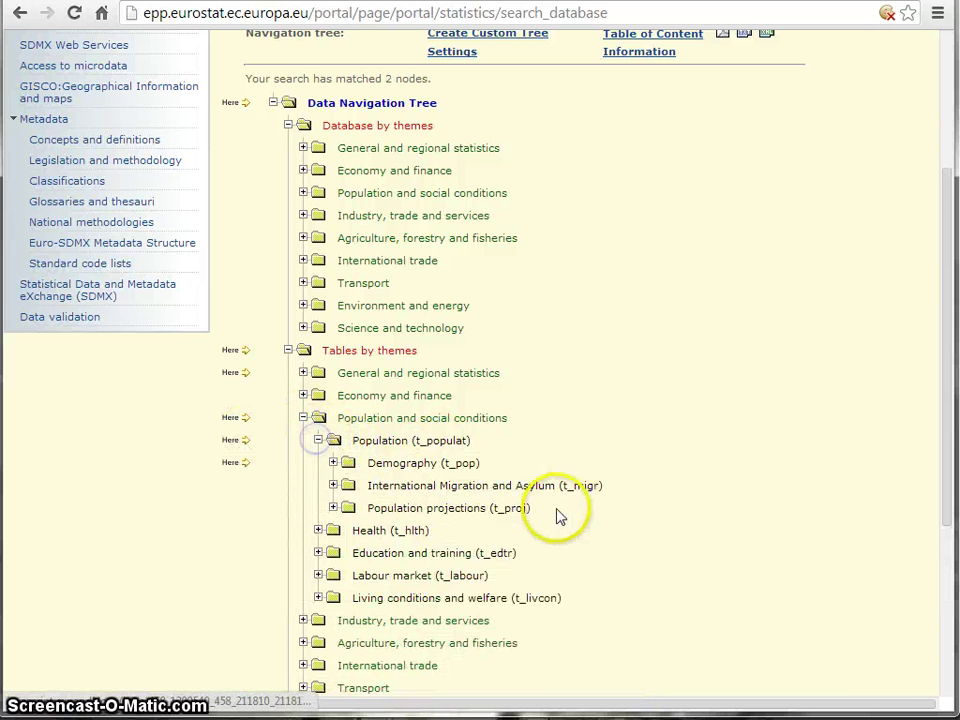
pyautogui.click(334, 463)
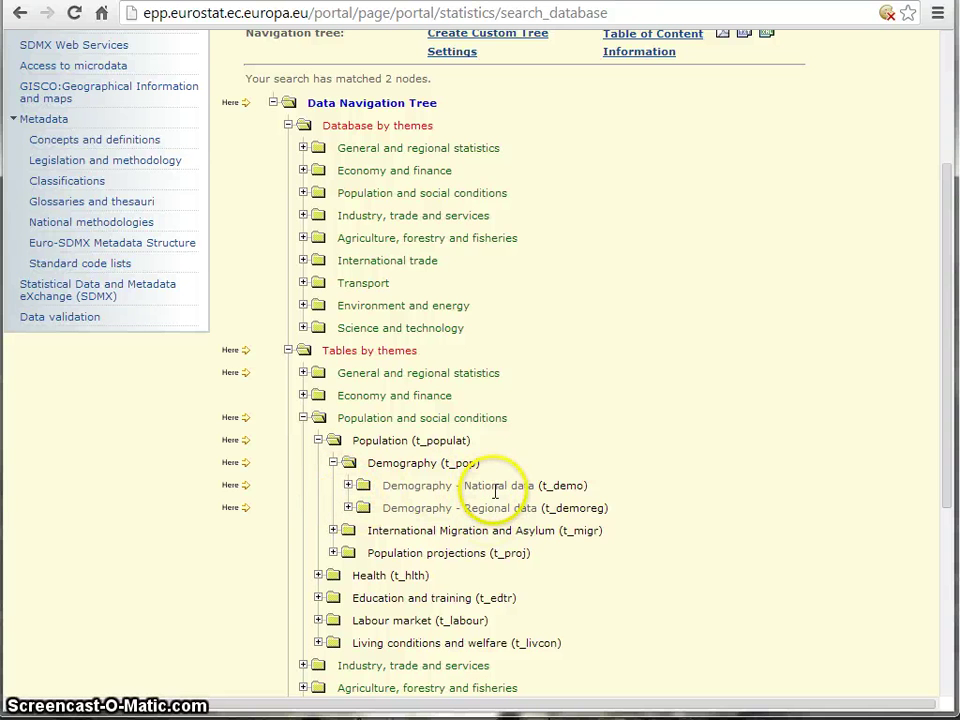
pyautogui.click(349, 487)
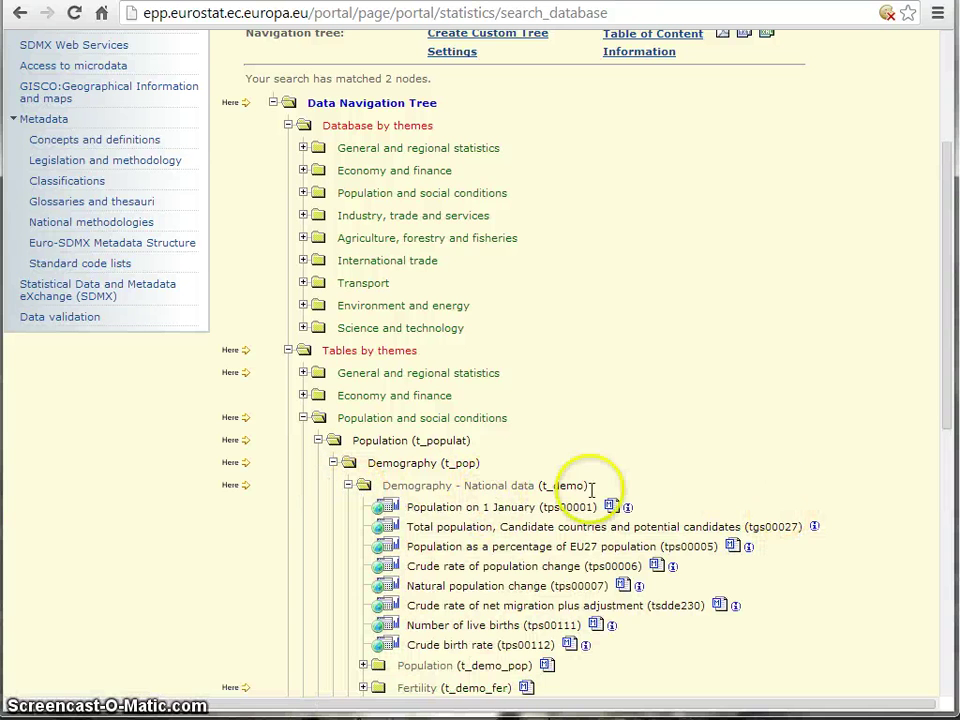
pyautogui.scroll(-1, 784, 356)
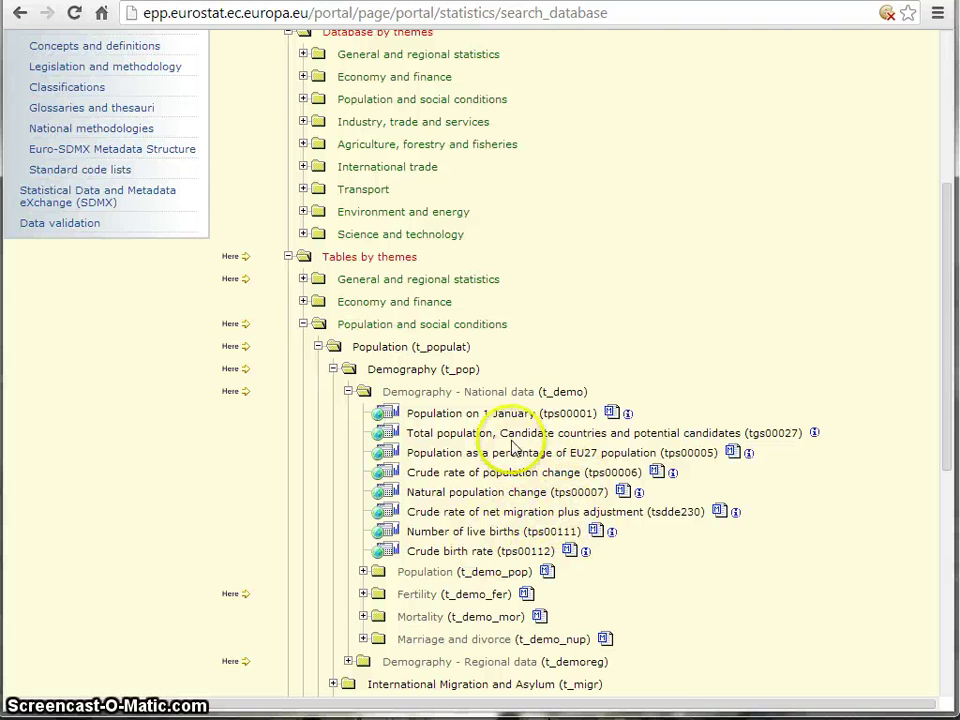
pyautogui.click(365, 595)
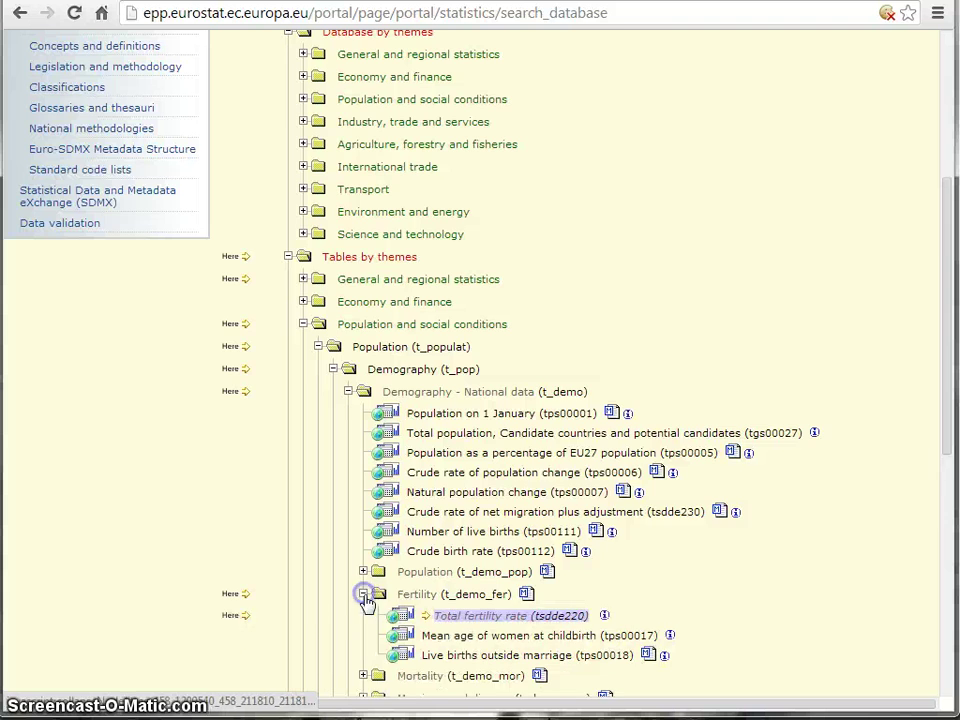
pyautogui.scroll(-2, 632, 531)
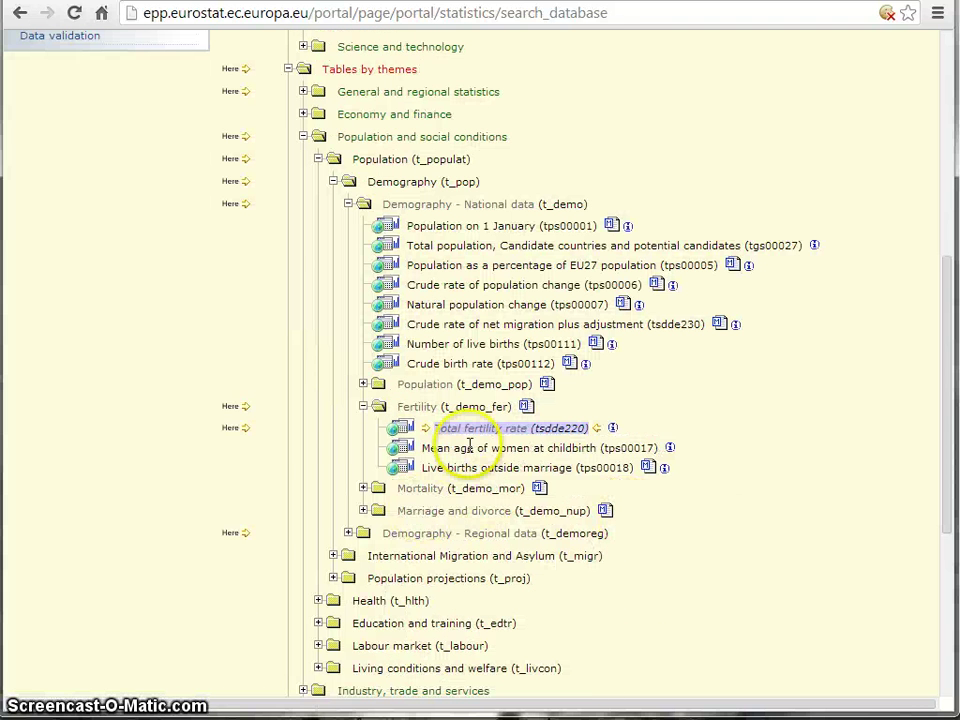
# Step: Open the Total fertility rate (tsdde220) table, reposition and widen its window, and launch Data Explorer
pyautogui.click(405, 435)
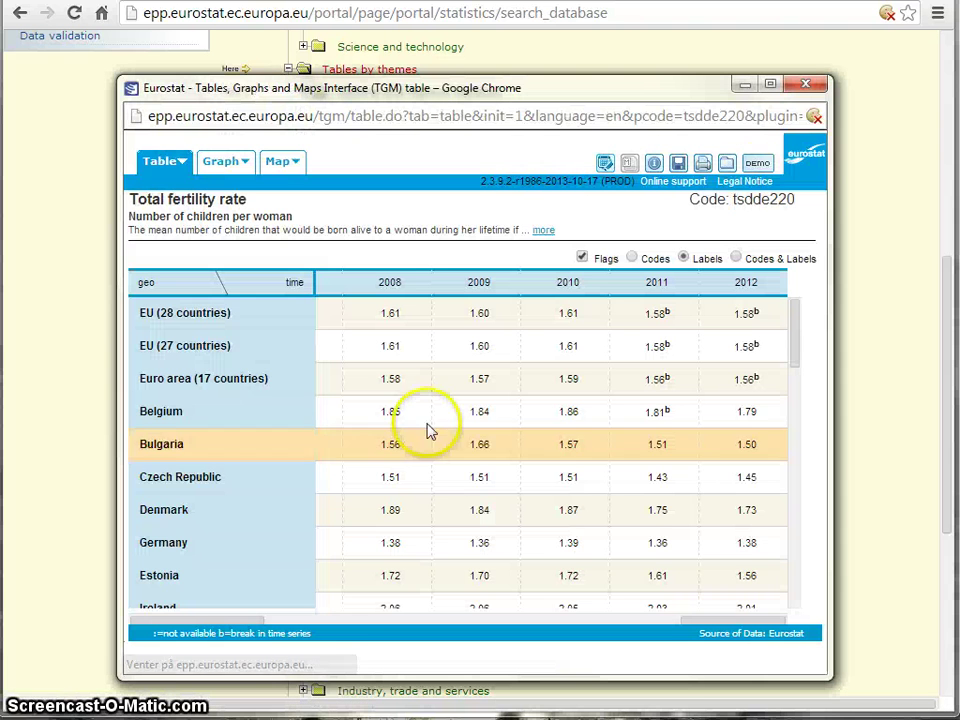
pyautogui.moveTo(523, 88); pyautogui.dragTo(437, 13)
pyautogui.moveTo(741, 598); pyautogui.dragTo(888, 658)
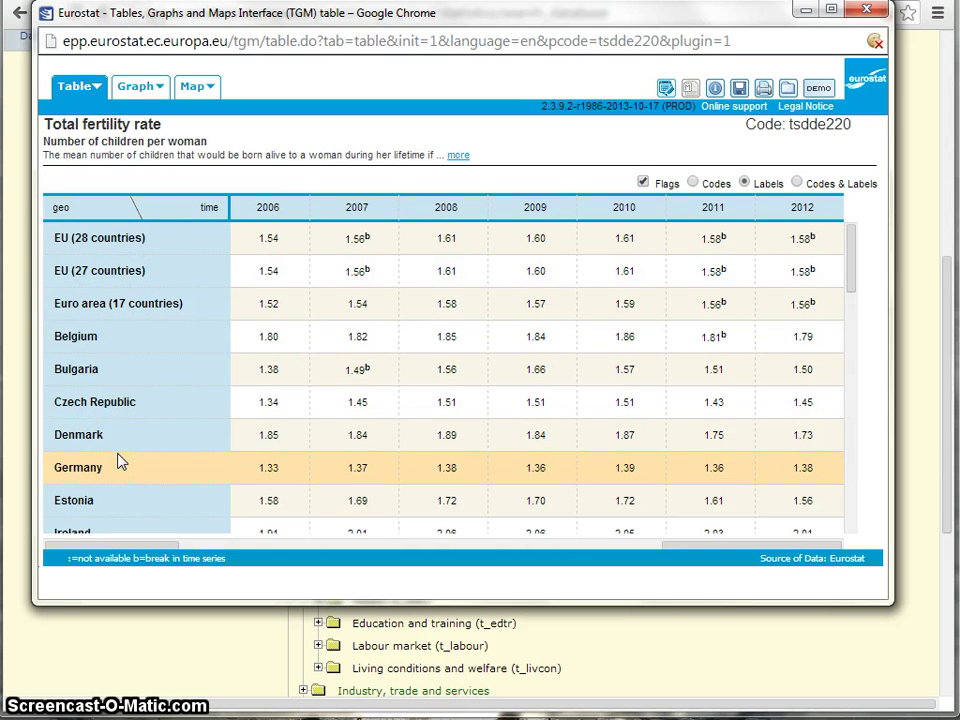
pyautogui.click(667, 87)
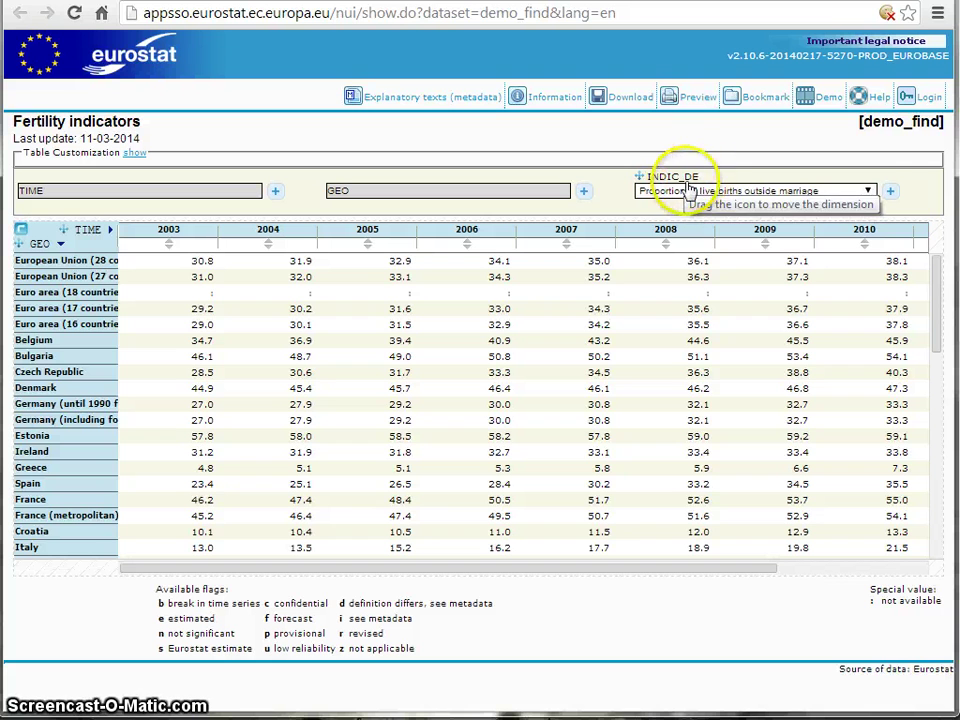
# Step: Change the INDIC_DE indicator to Total fertility rate and bring up the TIME selection
pyautogui.click(868, 190)
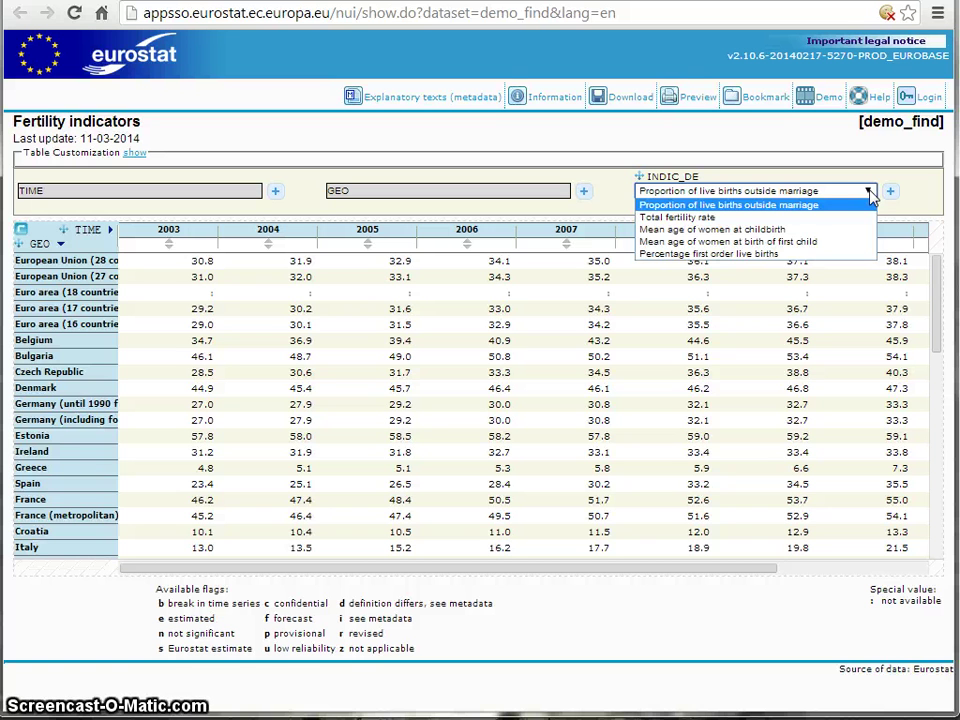
pyautogui.click(650, 217)
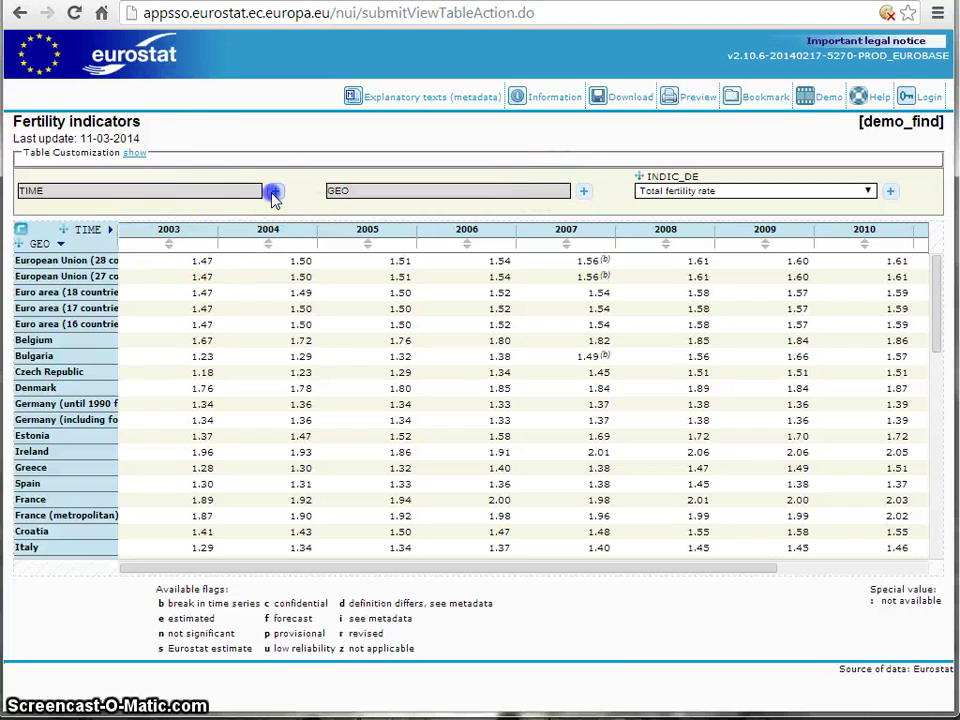
pyautogui.click(274, 191)
# Step: Clear all years, tick only 2012, 2010, 2005 and 2000, and update the table
pyautogui.moveTo(33, 0); pyautogui.dragTo(536, 60)
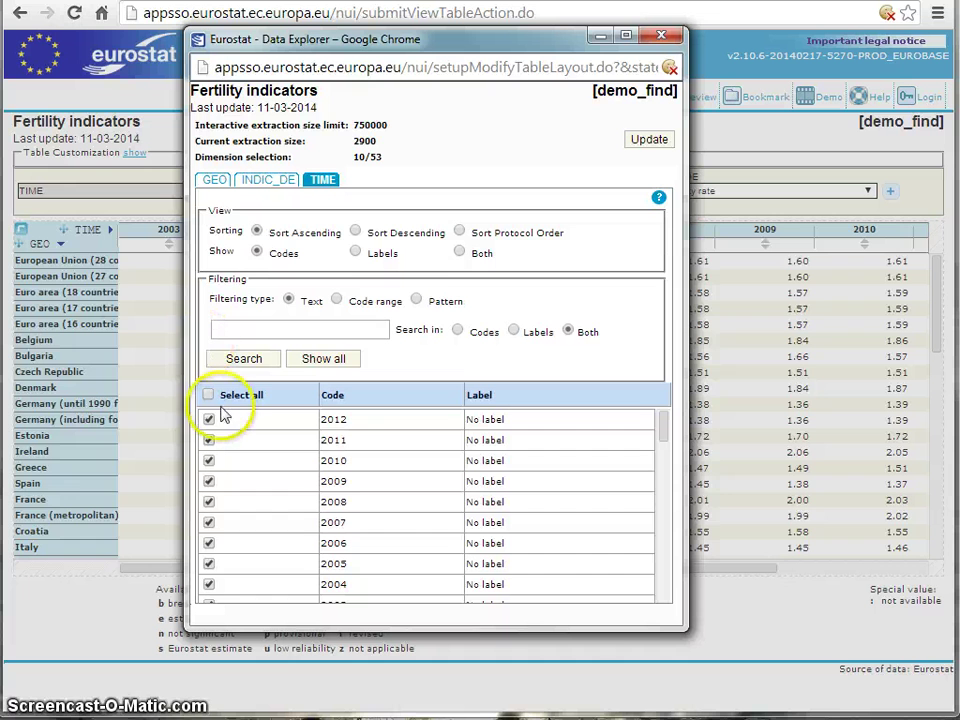
pyautogui.click(208, 395)
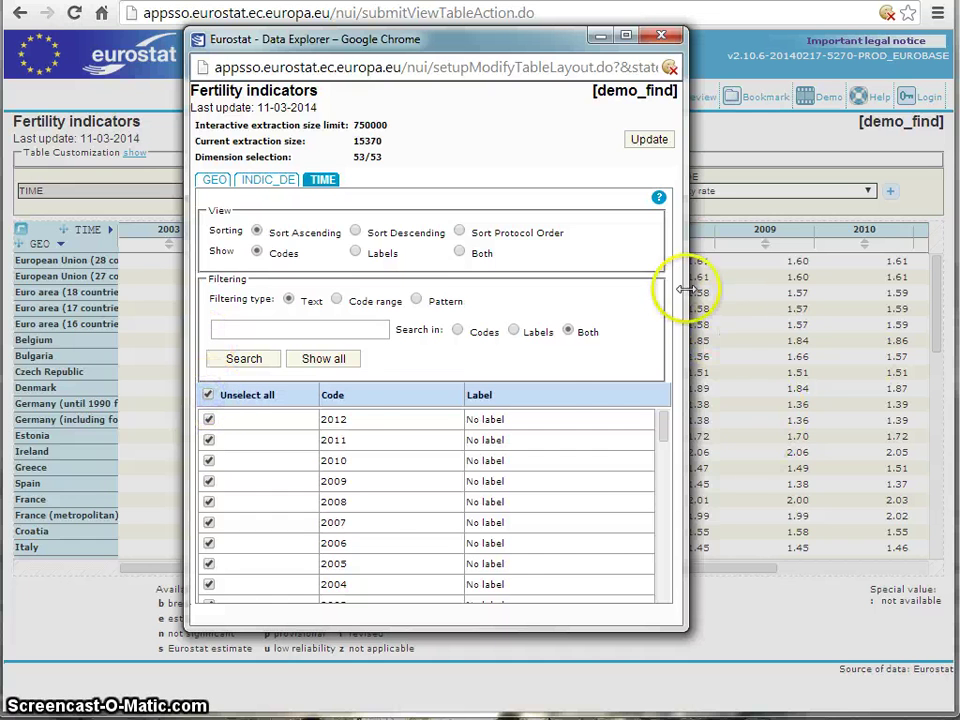
pyautogui.click(208, 396)
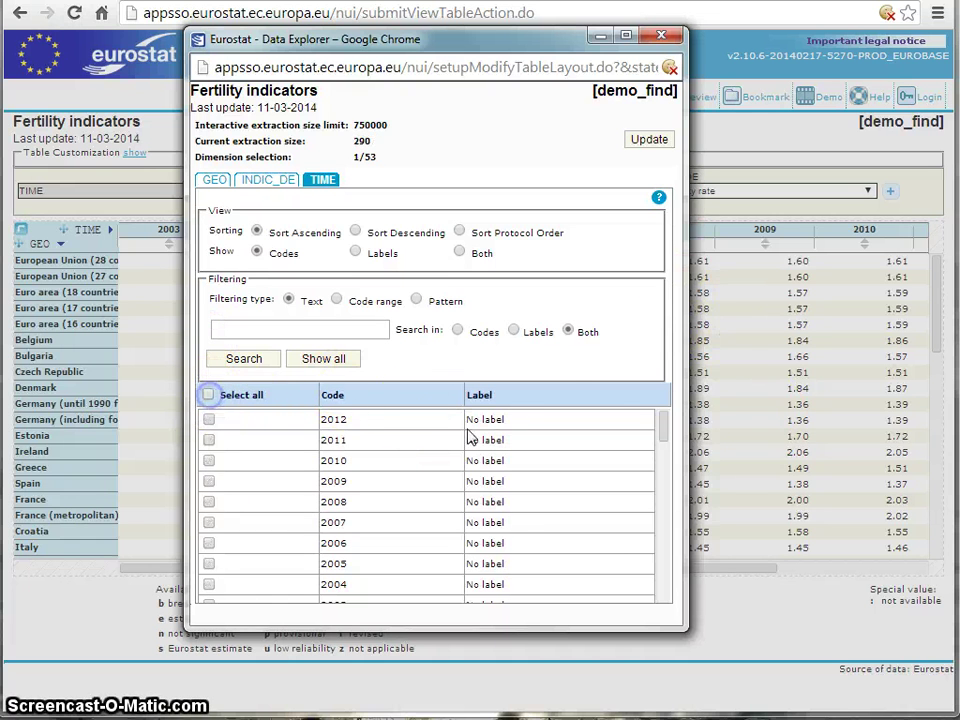
pyautogui.click(209, 420)
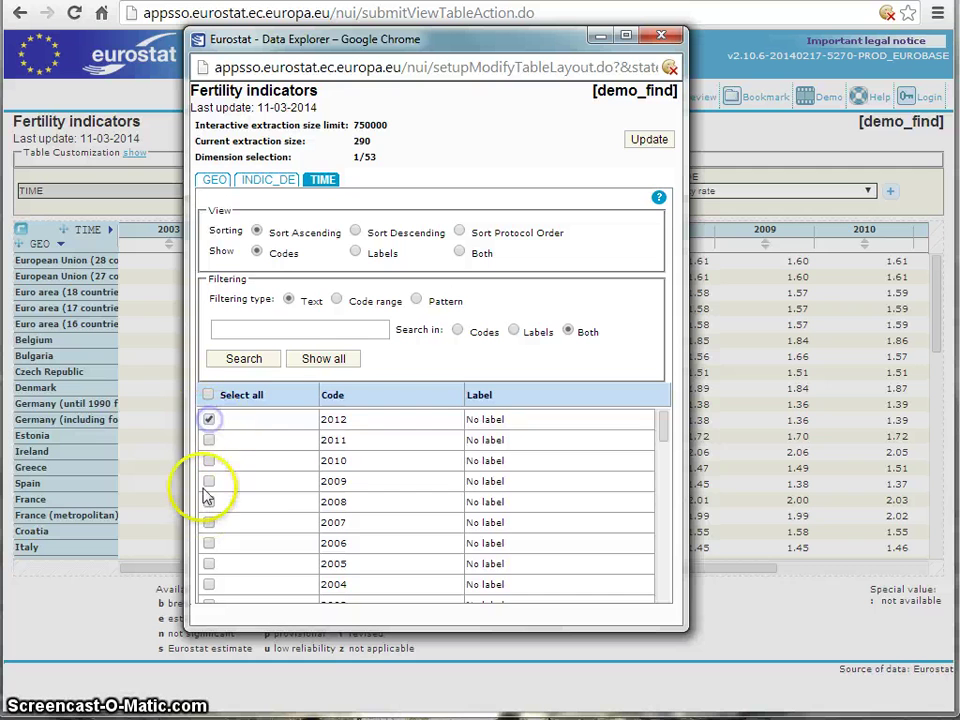
pyautogui.click(209, 460)
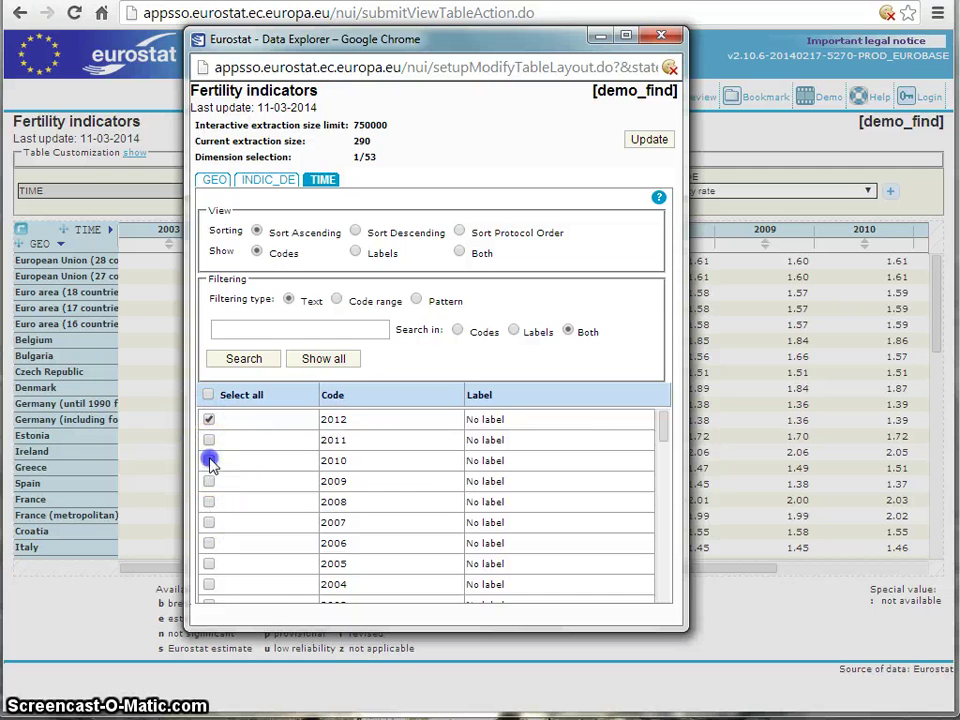
pyautogui.click(209, 564)
pyautogui.moveTo(662, 428); pyautogui.dragTo(664, 450)
pyautogui.click(209, 547)
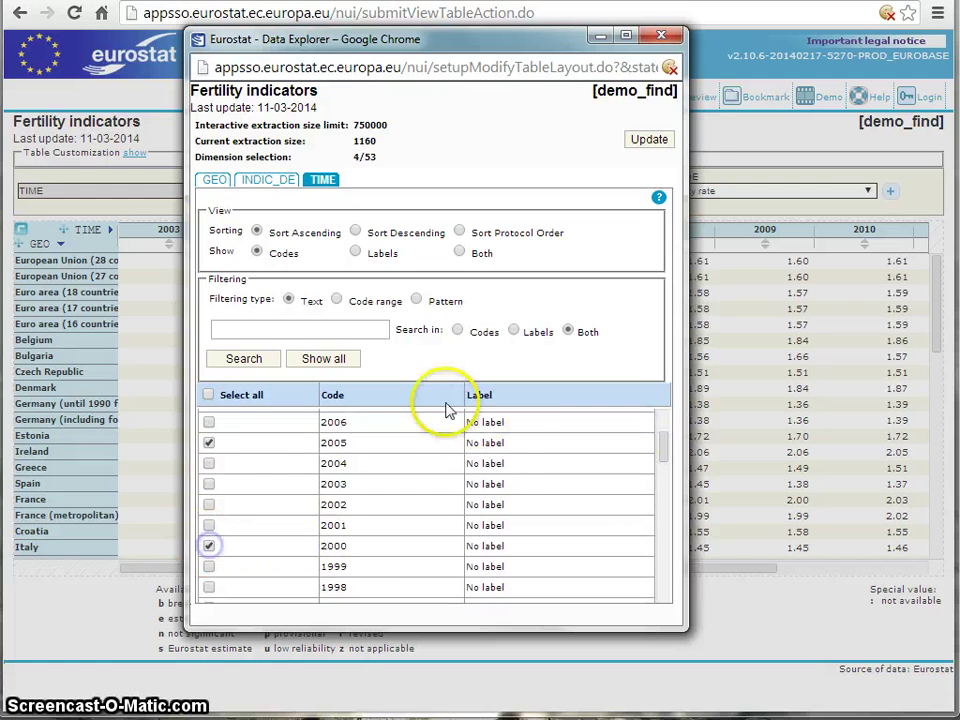
pyautogui.click(646, 140)
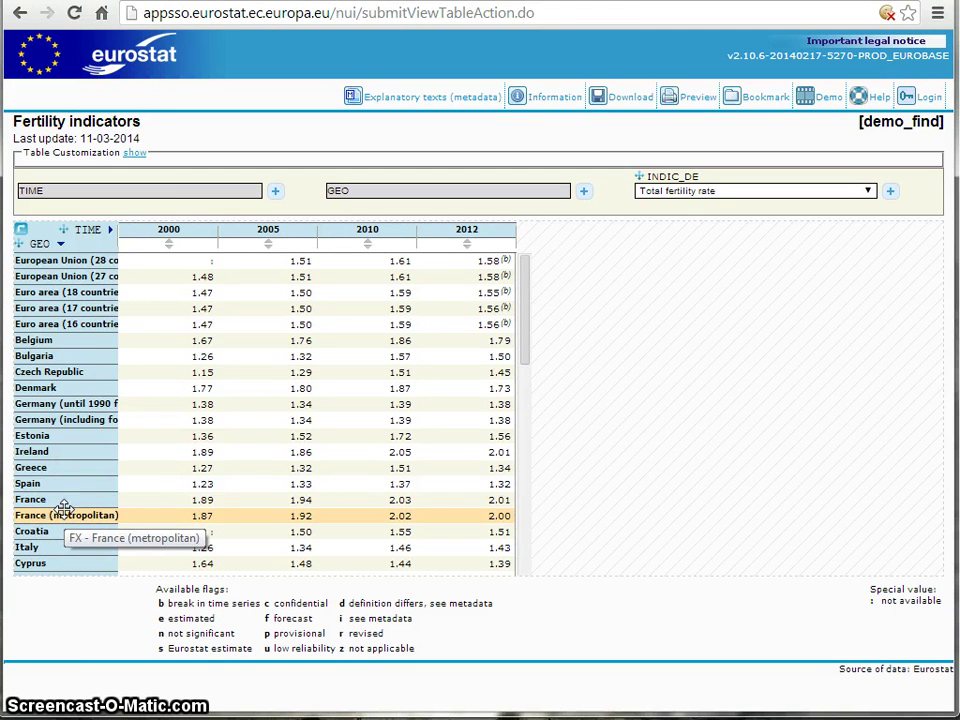
# Step: Clear all GEO choices, tick only EU28, Denmark and France, and update the table
pyautogui.click(584, 190)
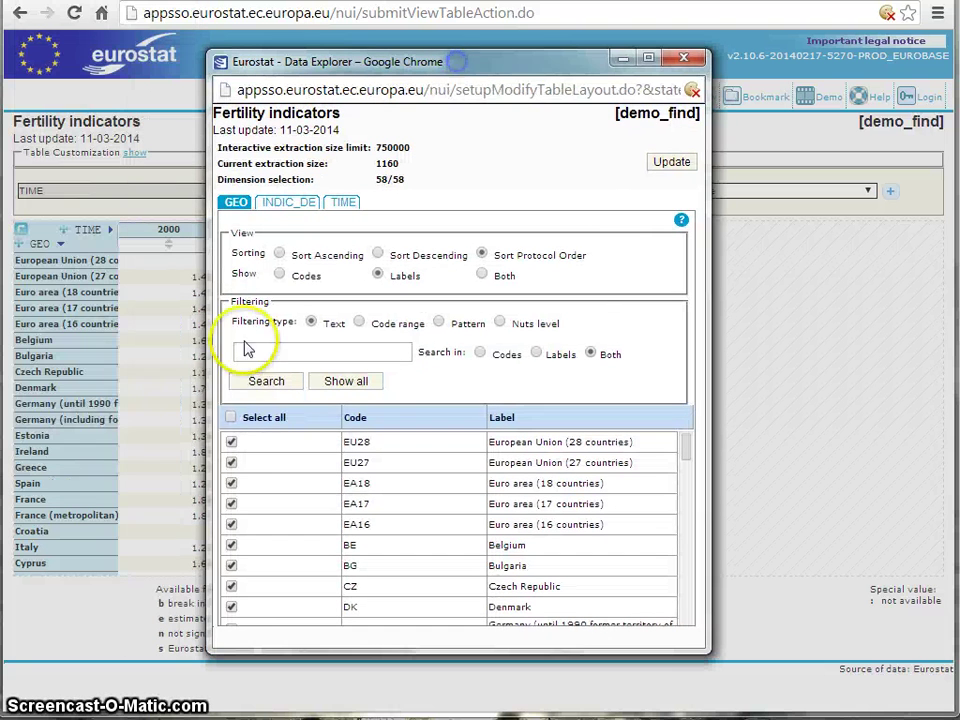
pyautogui.click(231, 418)
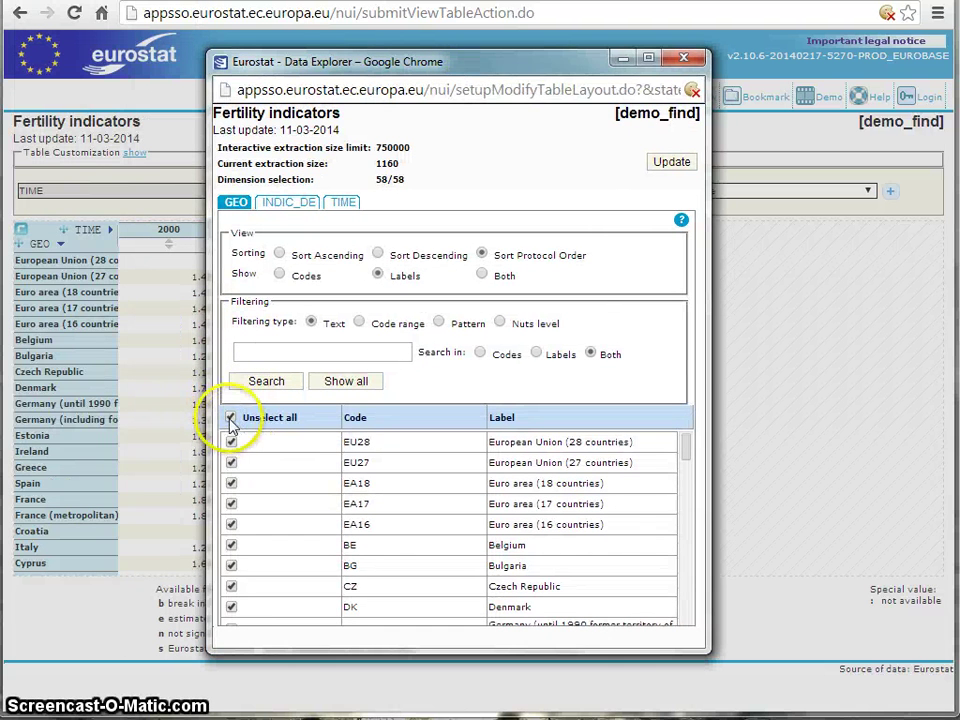
pyautogui.click(232, 419)
pyautogui.click(231, 442)
pyautogui.moveTo(688, 464); pyautogui.dragTo(690, 476)
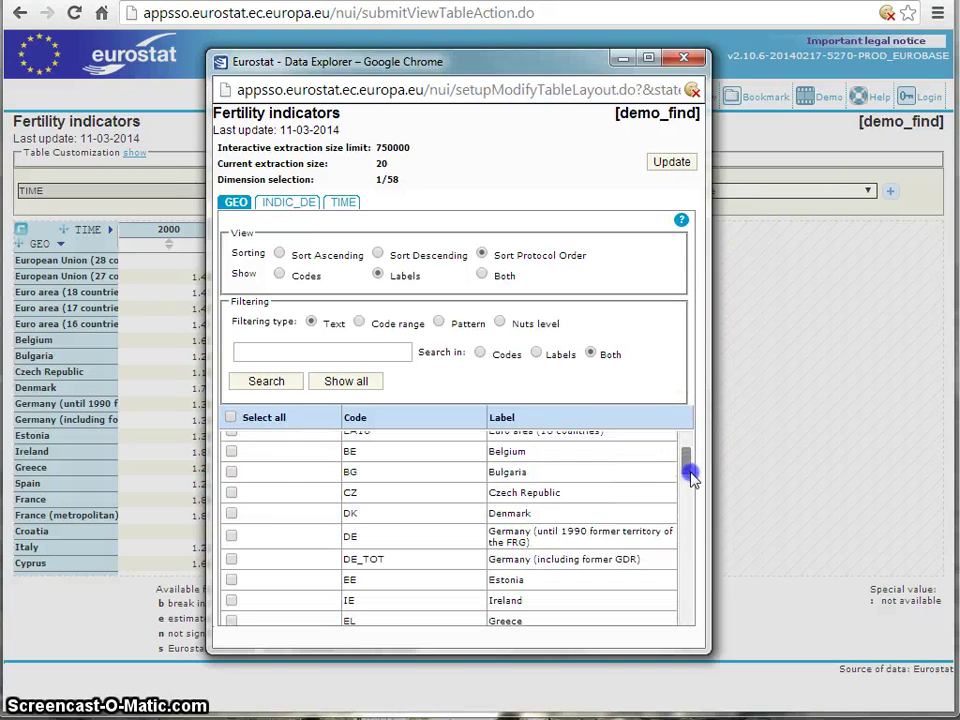
pyautogui.click(231, 513)
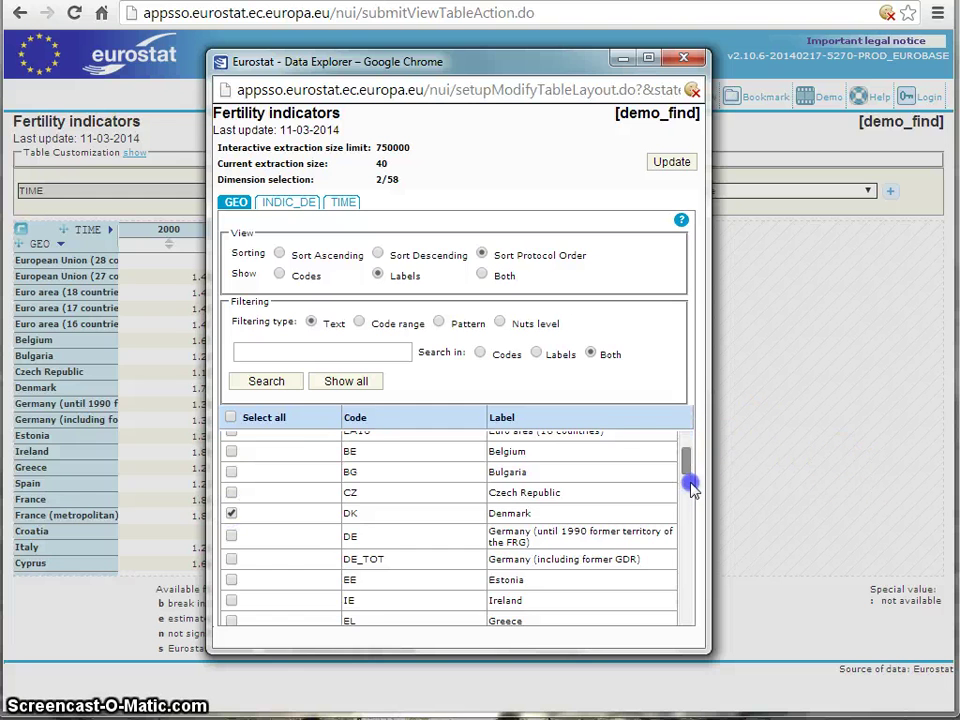
pyautogui.moveTo(688, 470); pyautogui.dragTo(690, 488)
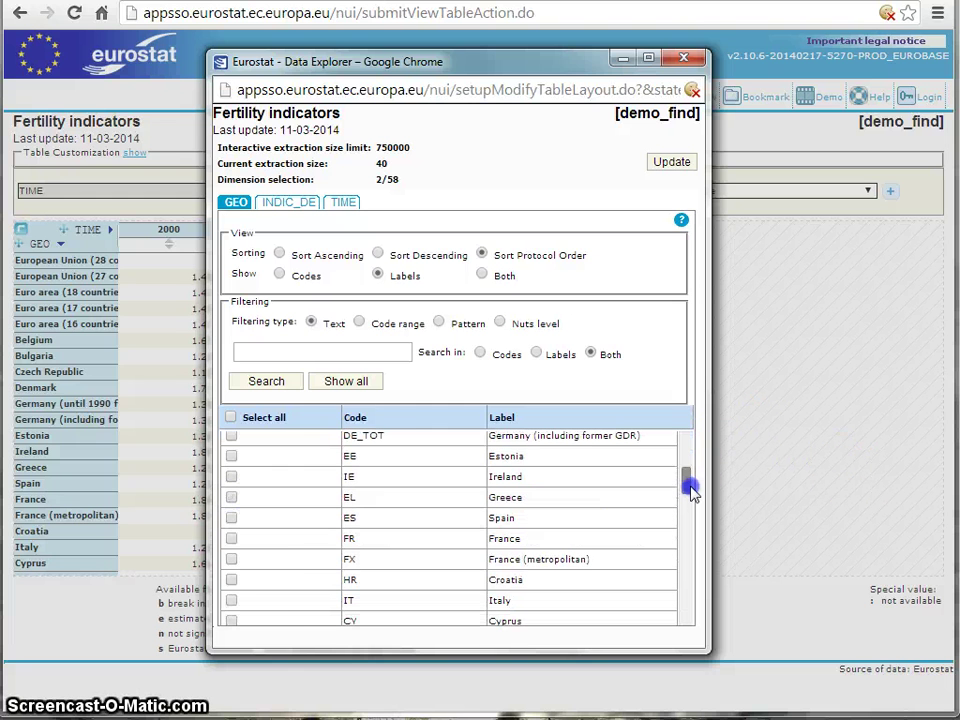
pyautogui.click(231, 539)
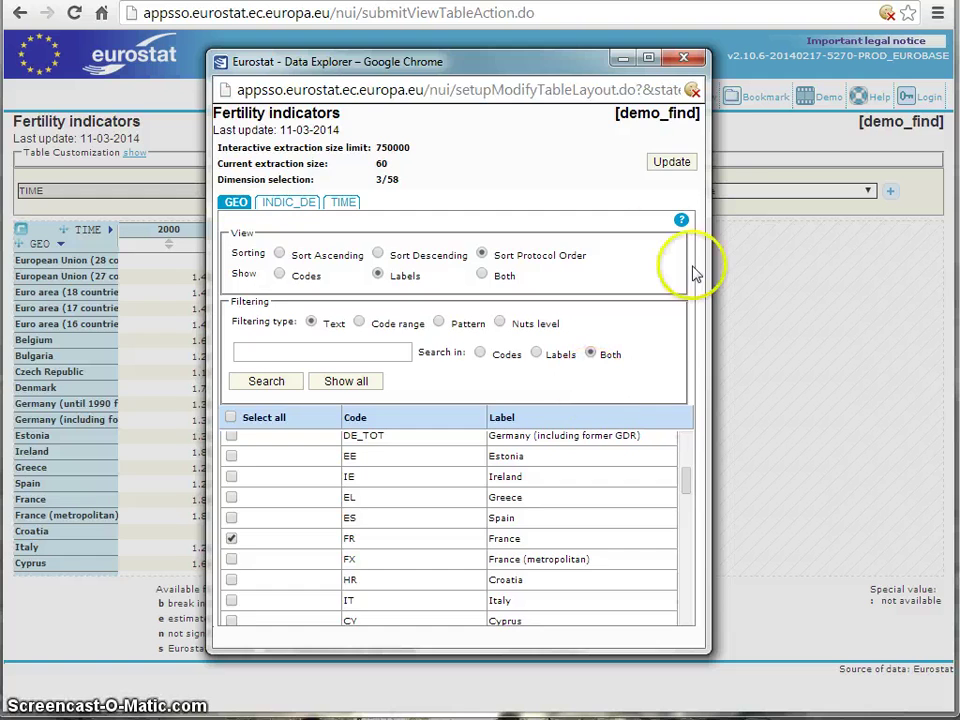
pyautogui.click(671, 162)
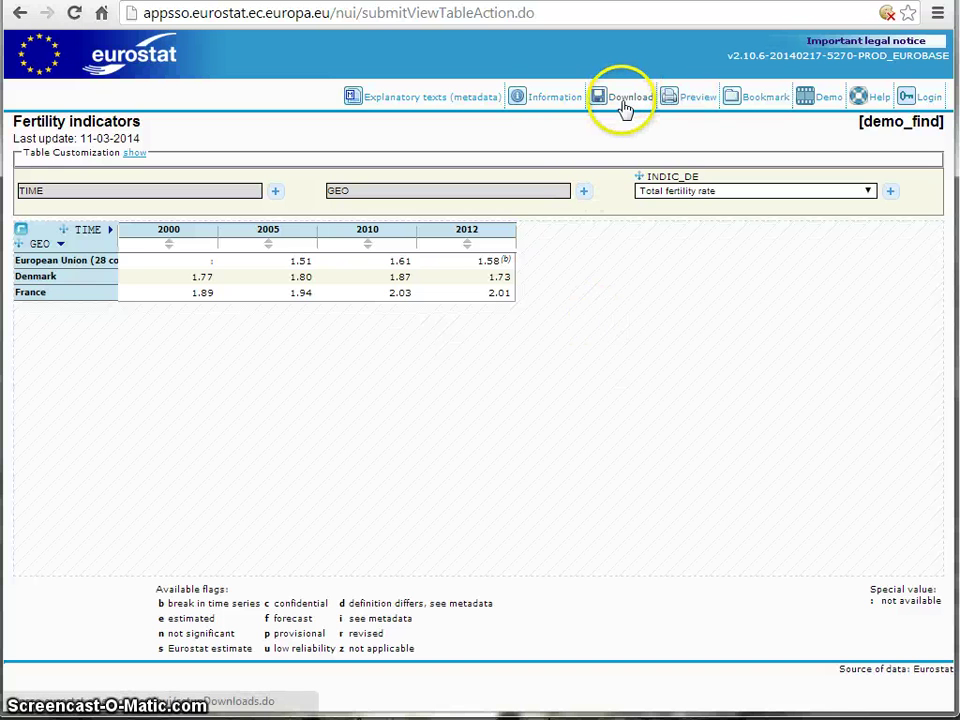
pyautogui.click(480, 110)
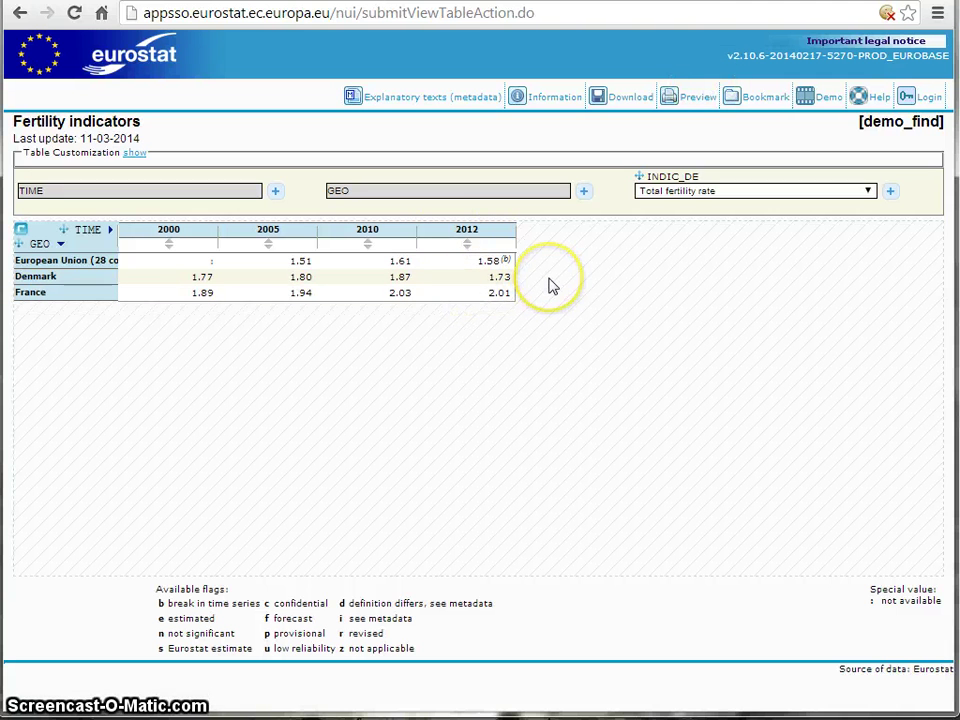